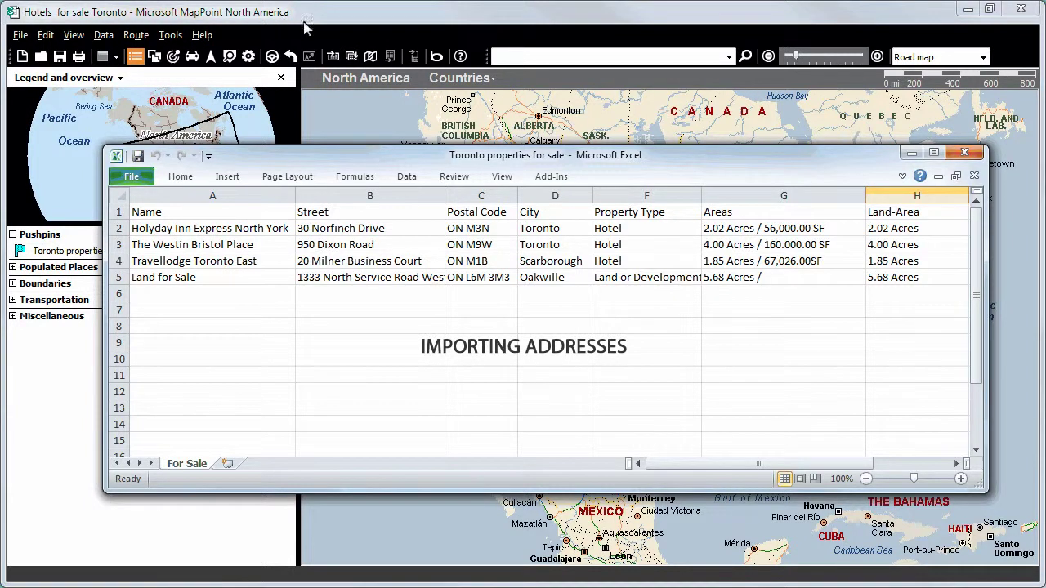
Step: Import the Toronto properties for sale workbook to place four property pushpins around Toronto
left_click(351, 55)
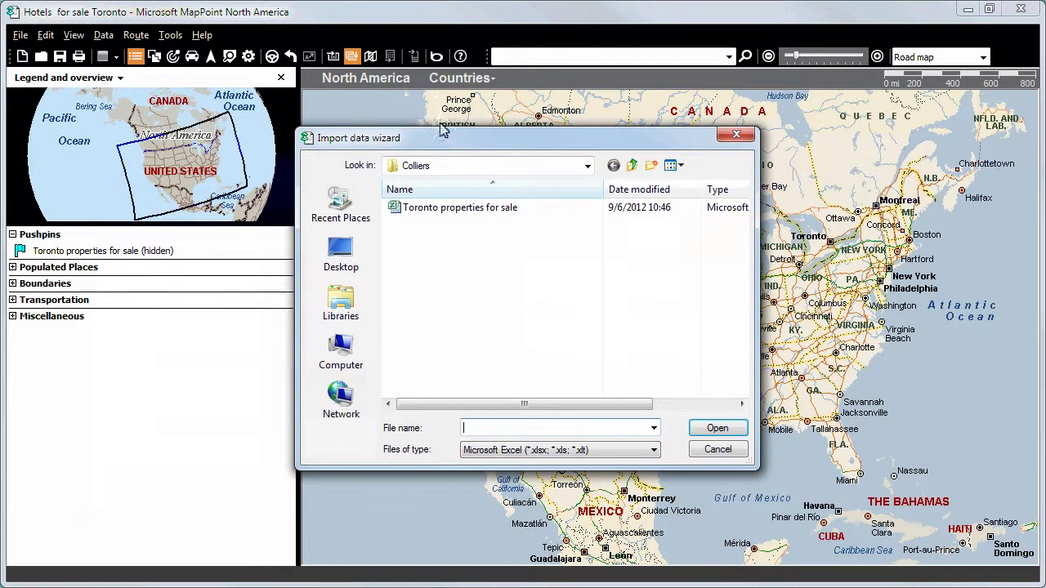
left_click(454, 209)
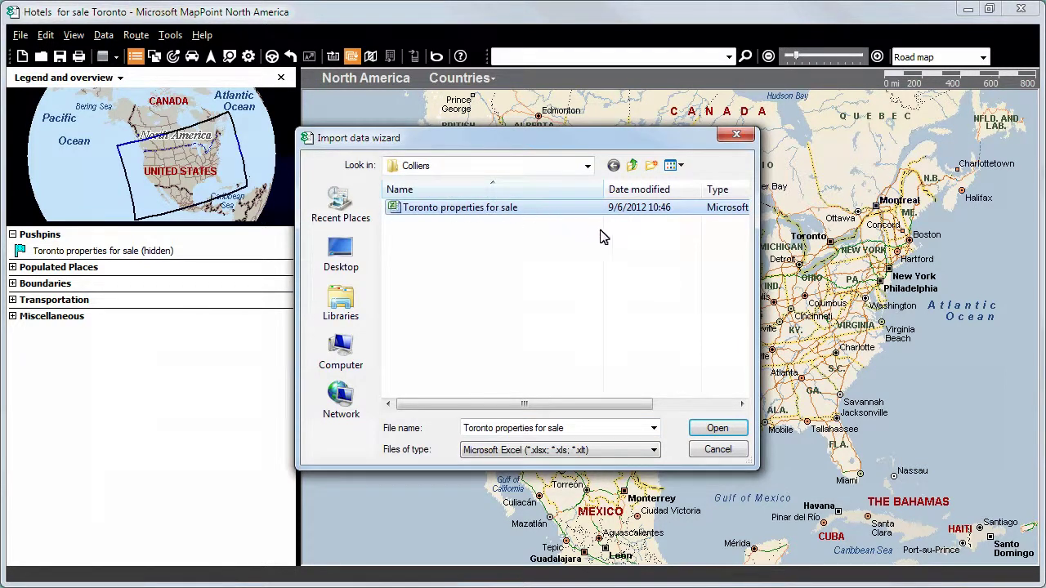
left_click(718, 429)
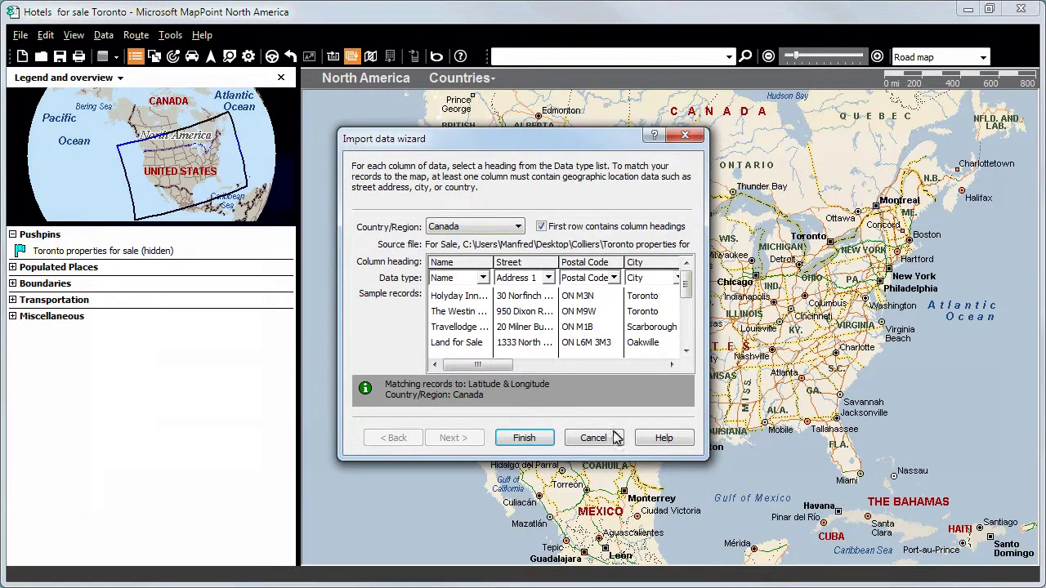
left_click(529, 439)
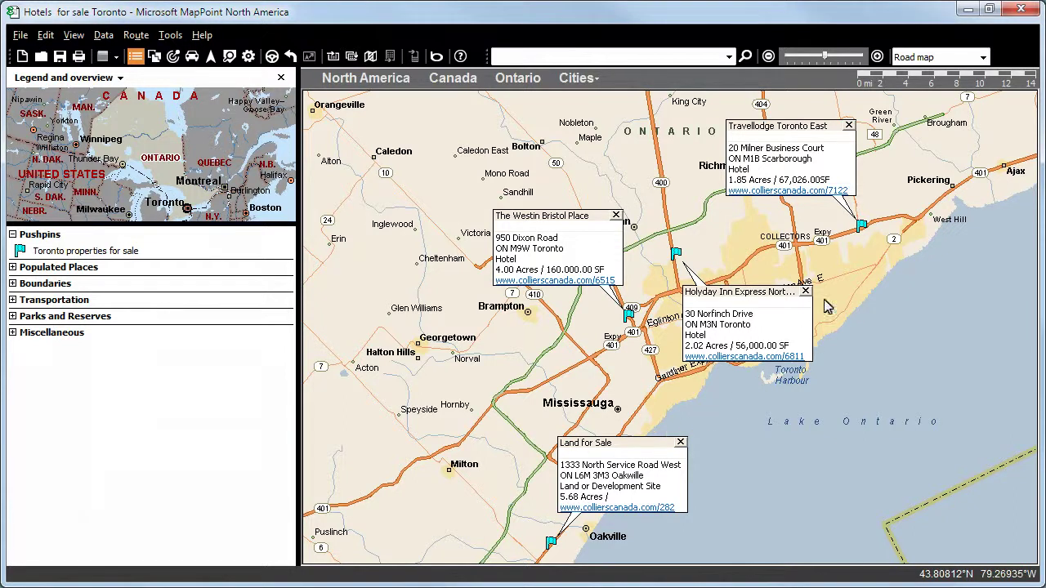
Step: Zoom into Scarborough around the Travelodge Toronto East pushpin and open its bird's eye aerial view
left_click_drag(839, 209, 884, 247)
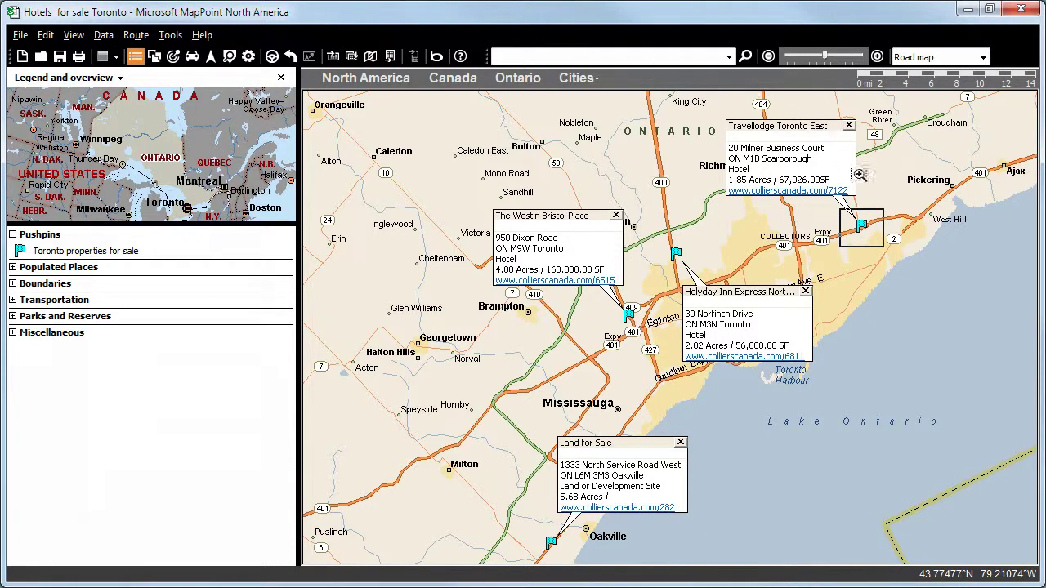
left_click(879, 242)
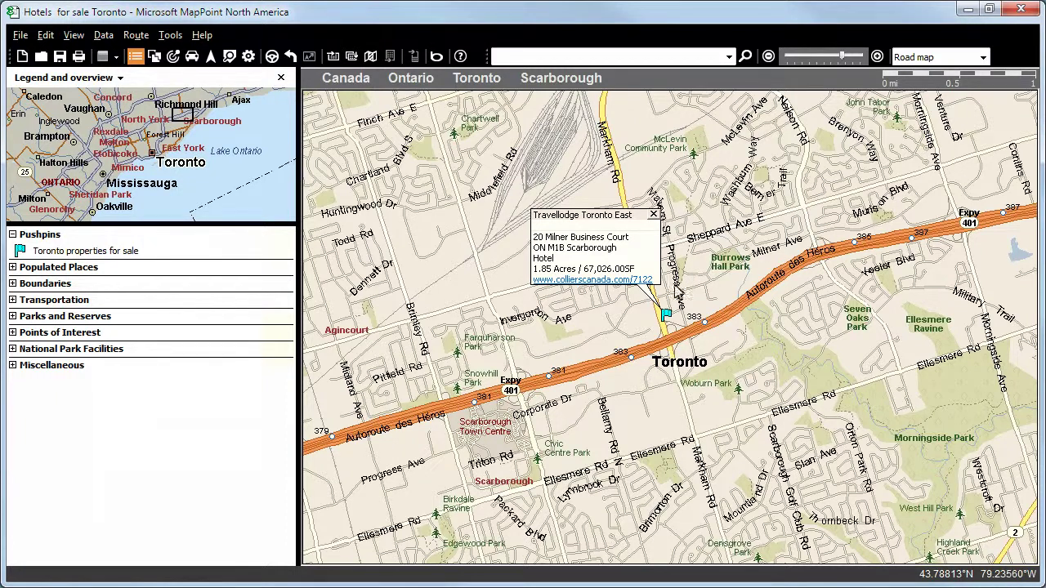
left_click(667, 317, "ctrl")
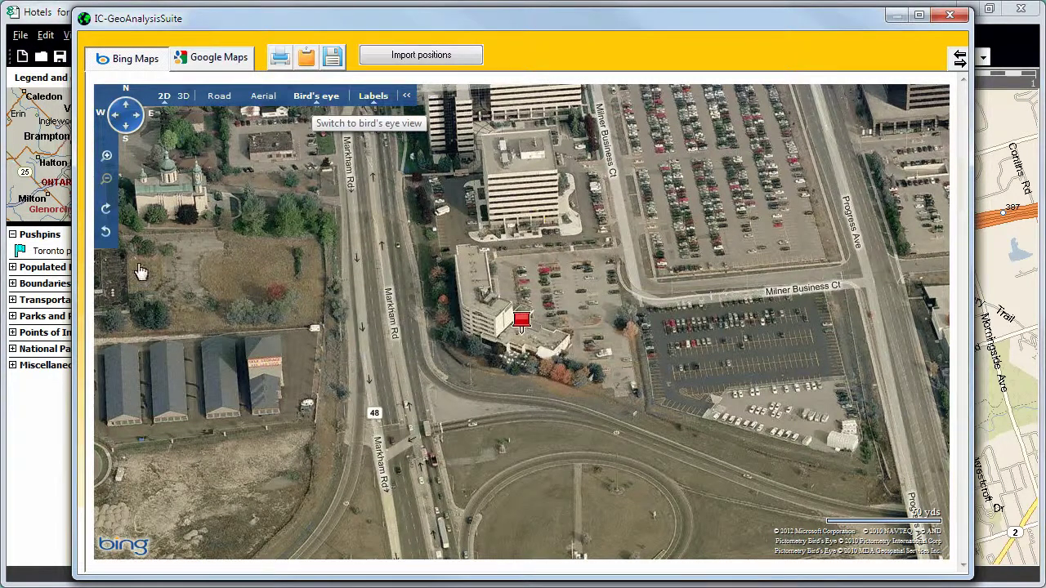
Step: Rotate the hotel's bird's eye view a quarter turn, zoom in one level and center the hotel
left_click(107, 233)
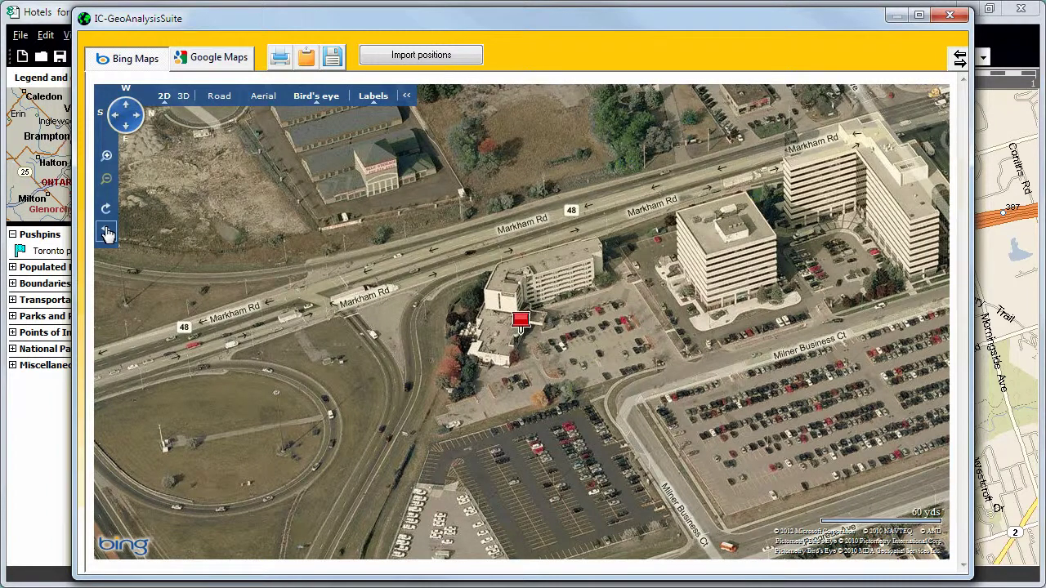
left_click(106, 155)
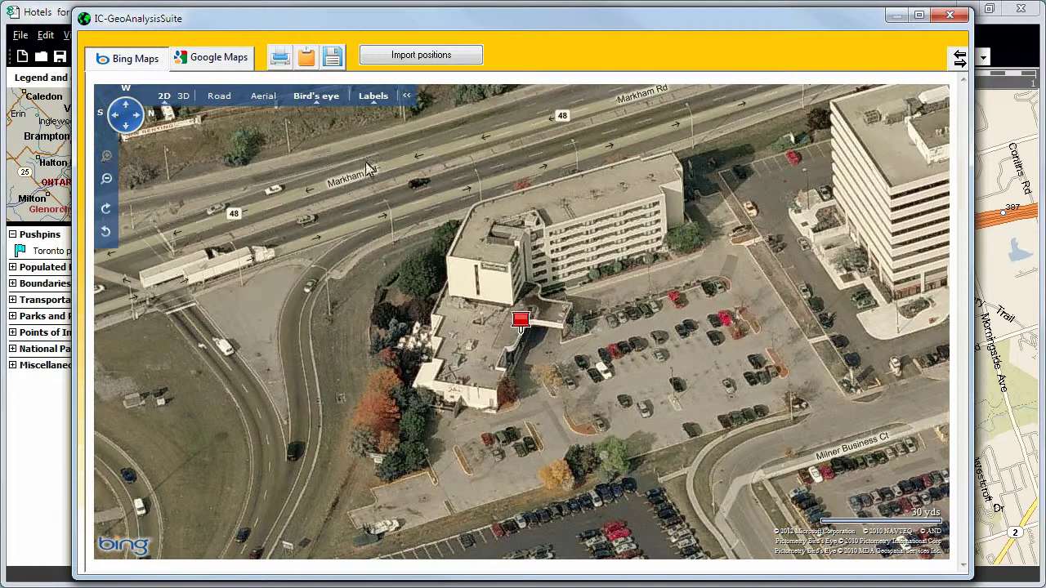
left_click_drag(631, 314, 611, 325)
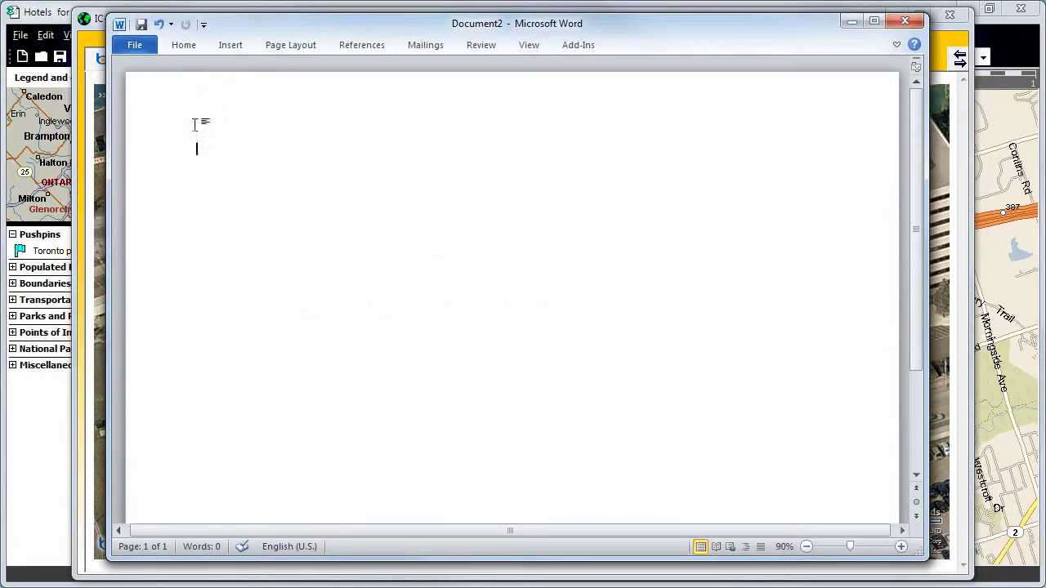
Step: Paste the hotel aerial image into the Word document and enlarge it to the page width
key("ctrl+v")
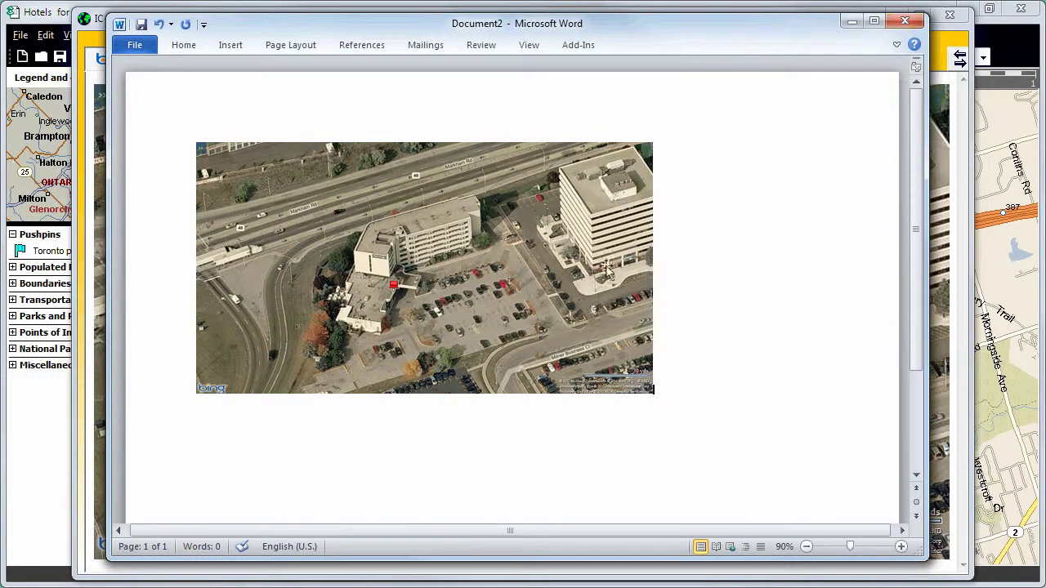
left_click(652, 392)
left_click_drag(653, 393, 858, 506)
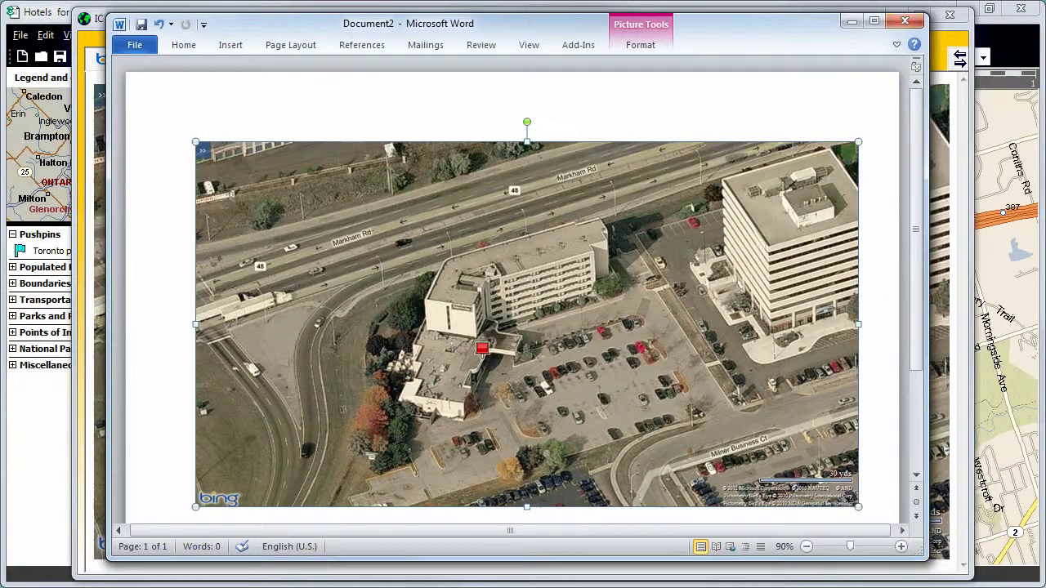
key("Escape")
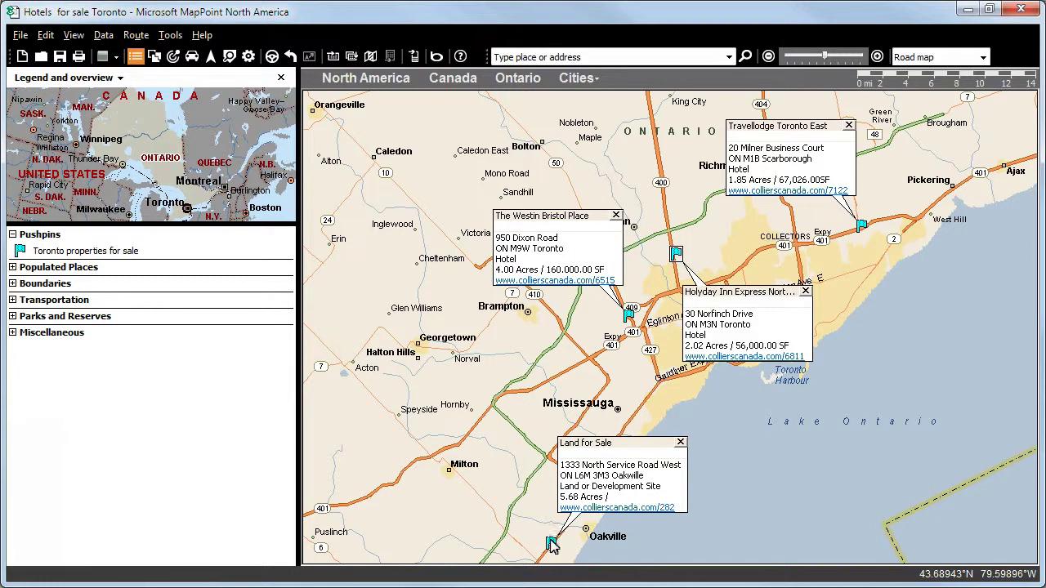
Step: Open the Oakville pushpin's aerial view and zoom in on the parcel beside North Service Rd W
left_click(551, 544, "ctrl")
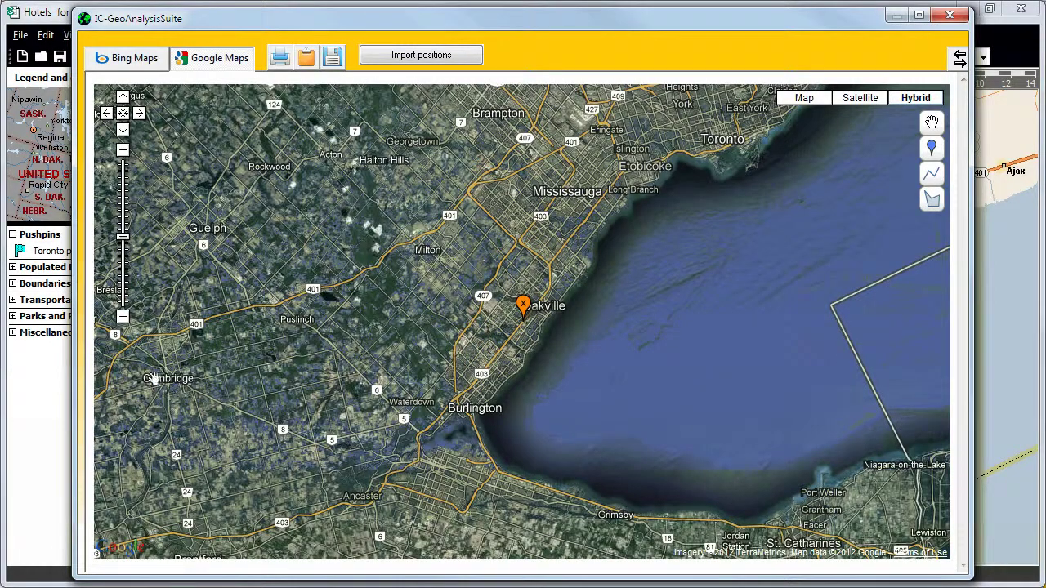
left_click_drag(122, 236, 122, 190)
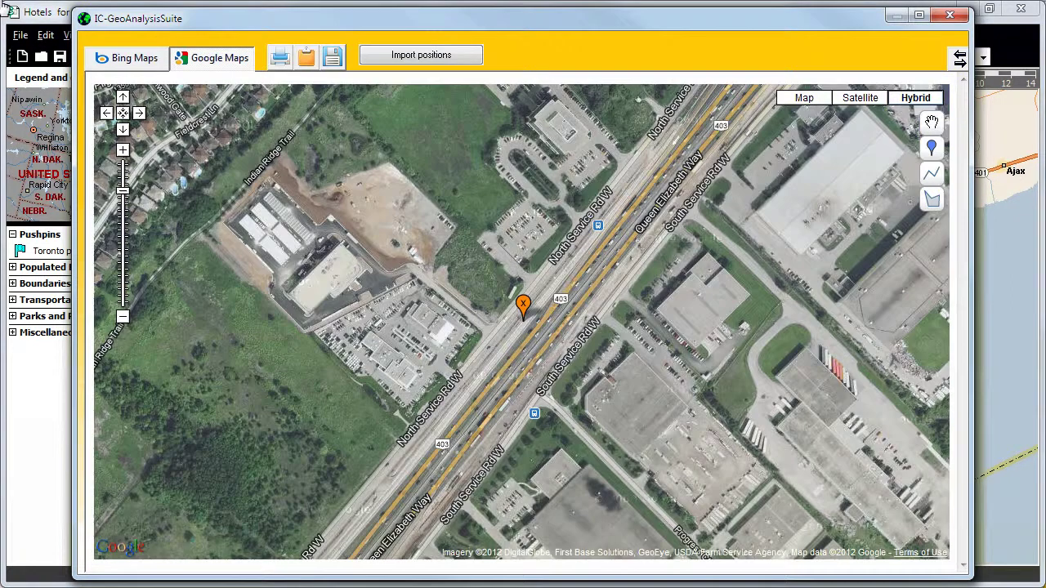
left_click(122, 150)
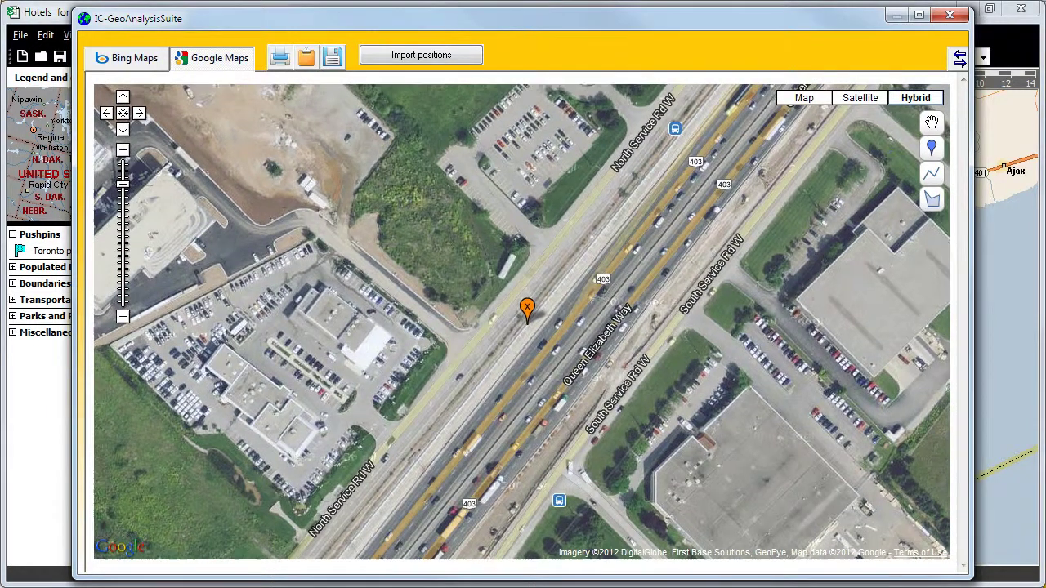
left_click_drag(523, 327, 681, 524)
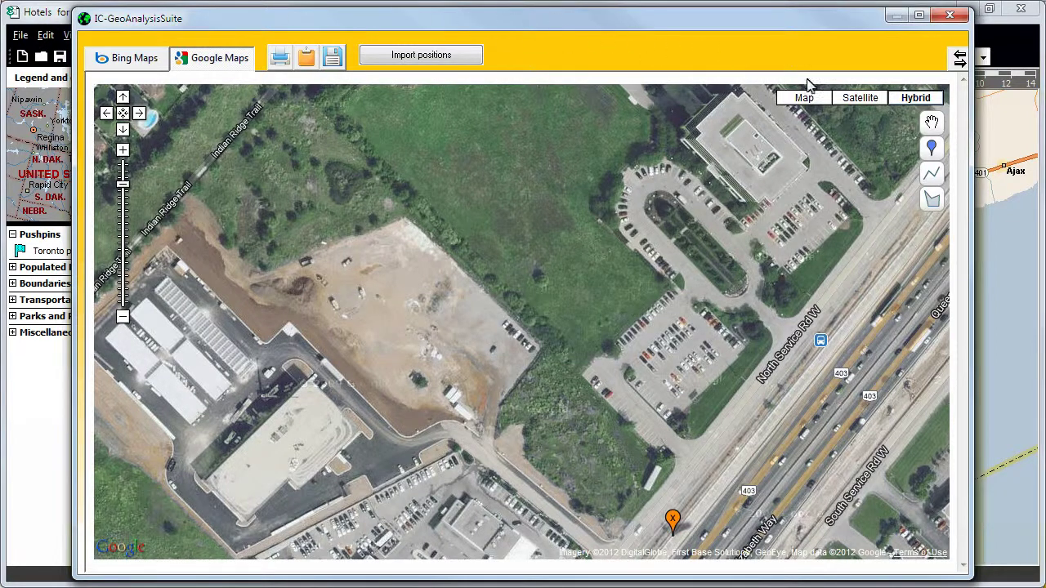
Step: Trace the vacant parcel beside the highway as a closed polygon
left_click(933, 201)
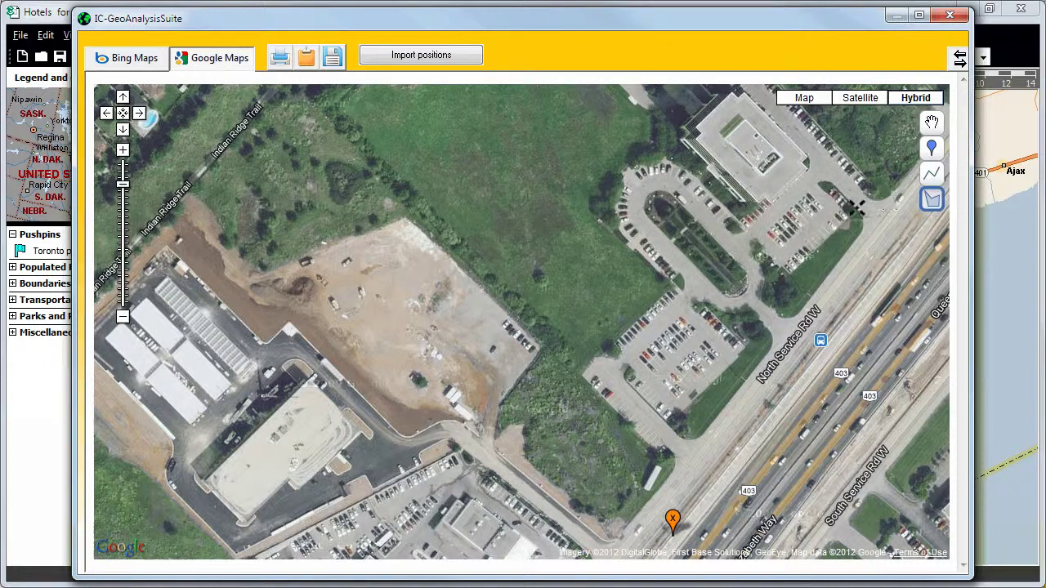
left_click(678, 468)
left_click(609, 543)
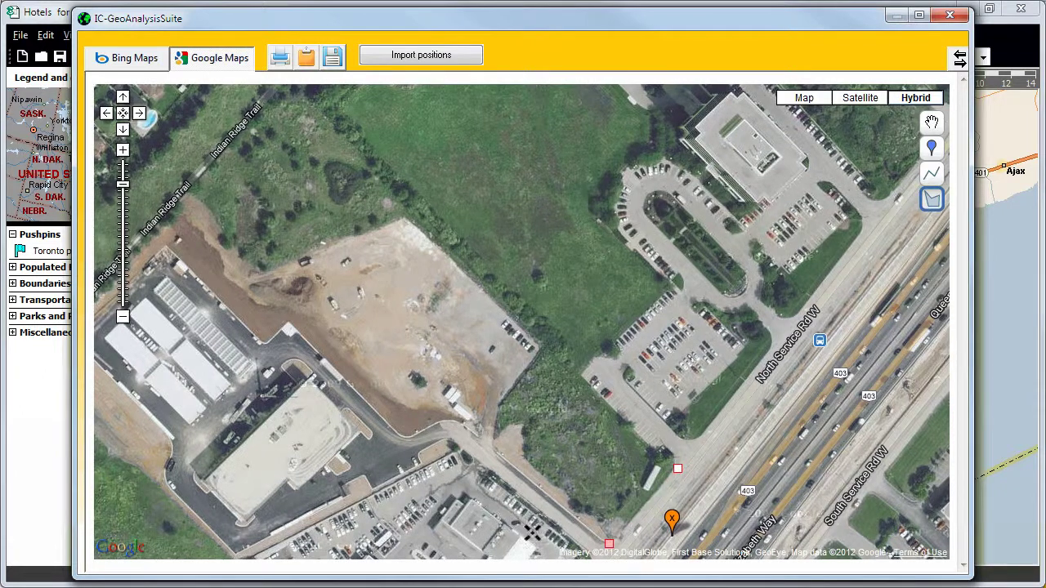
left_click(452, 415)
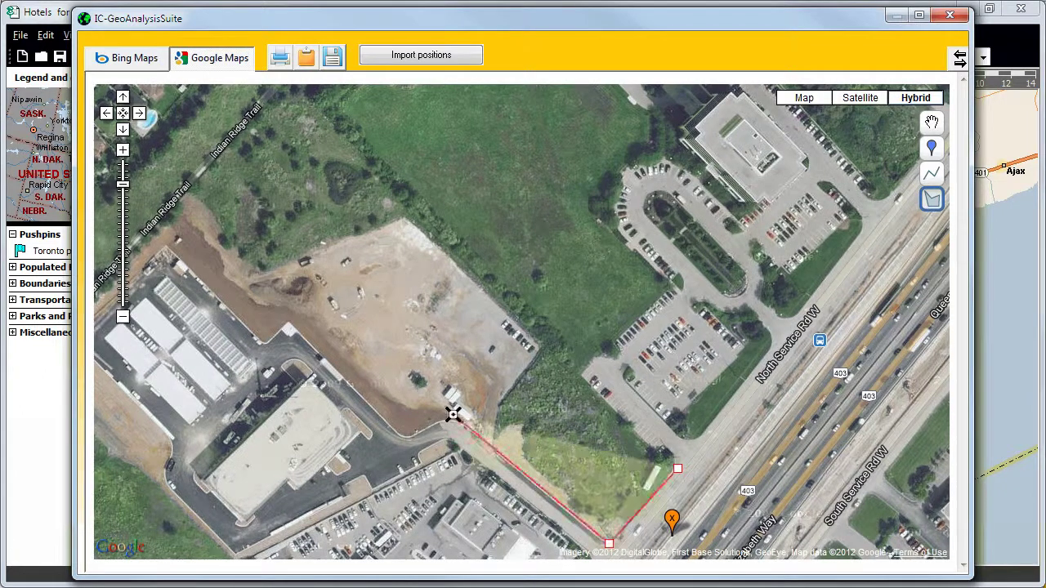
left_click(404, 437)
left_click(287, 323)
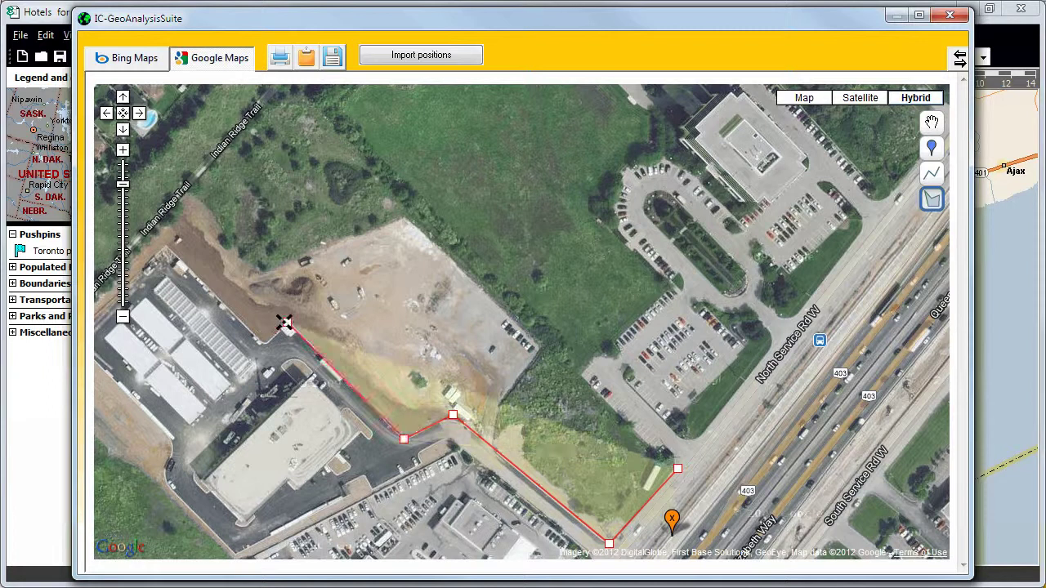
left_click(262, 346)
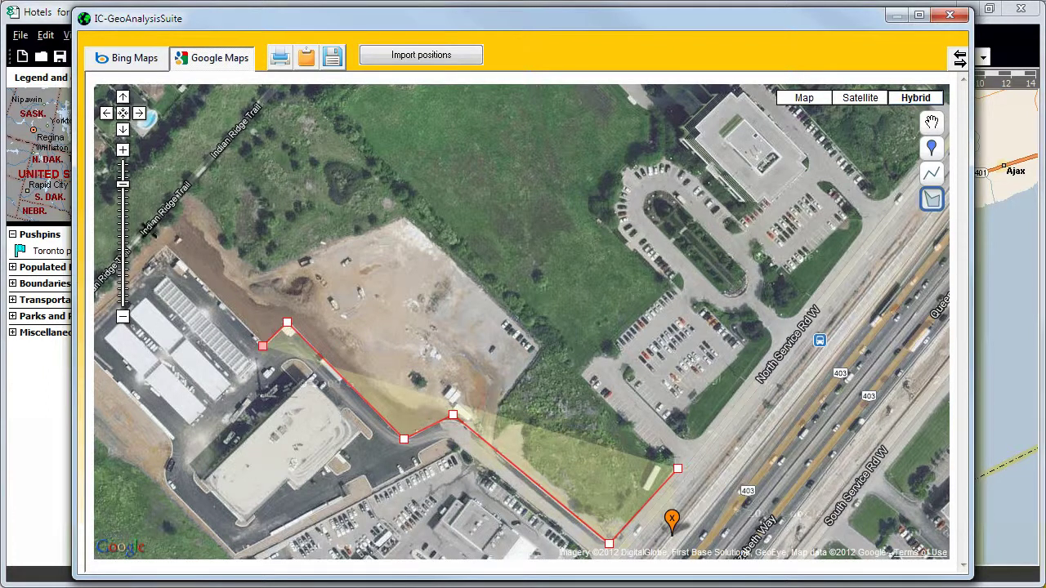
left_click(148, 231)
left_click(276, 91)
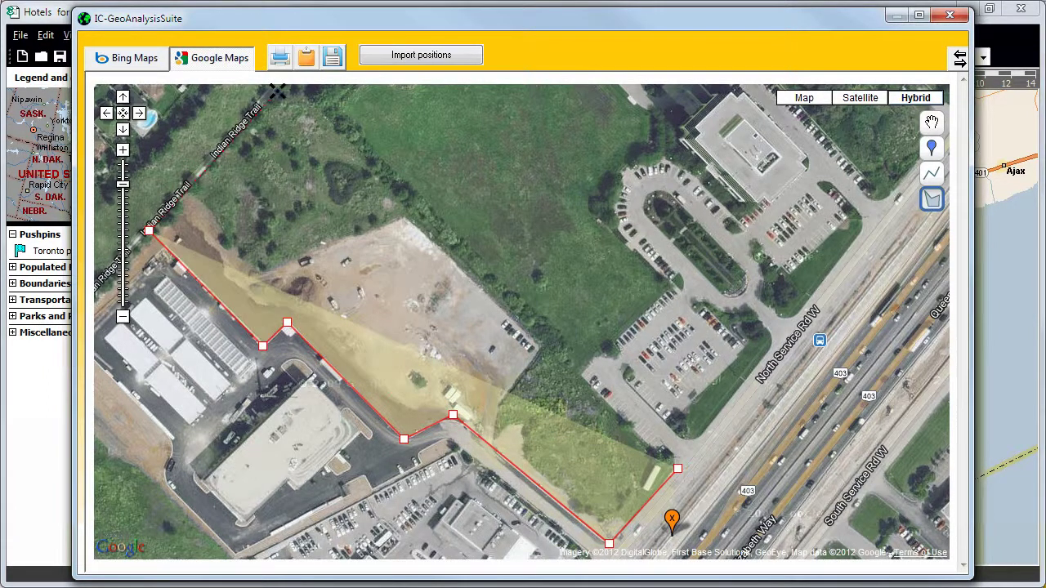
left_click(278, 93)
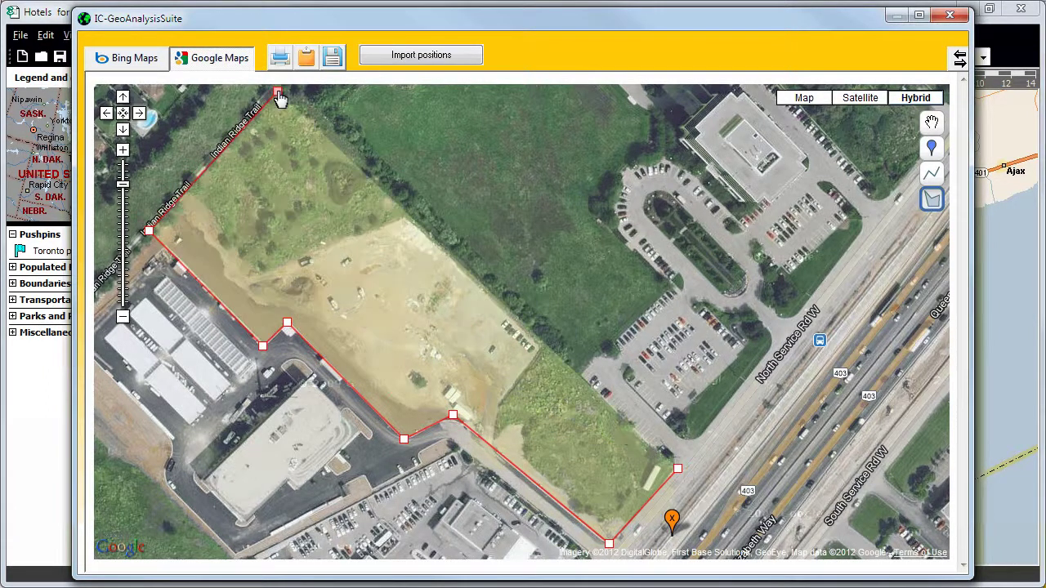
left_click(677, 471)
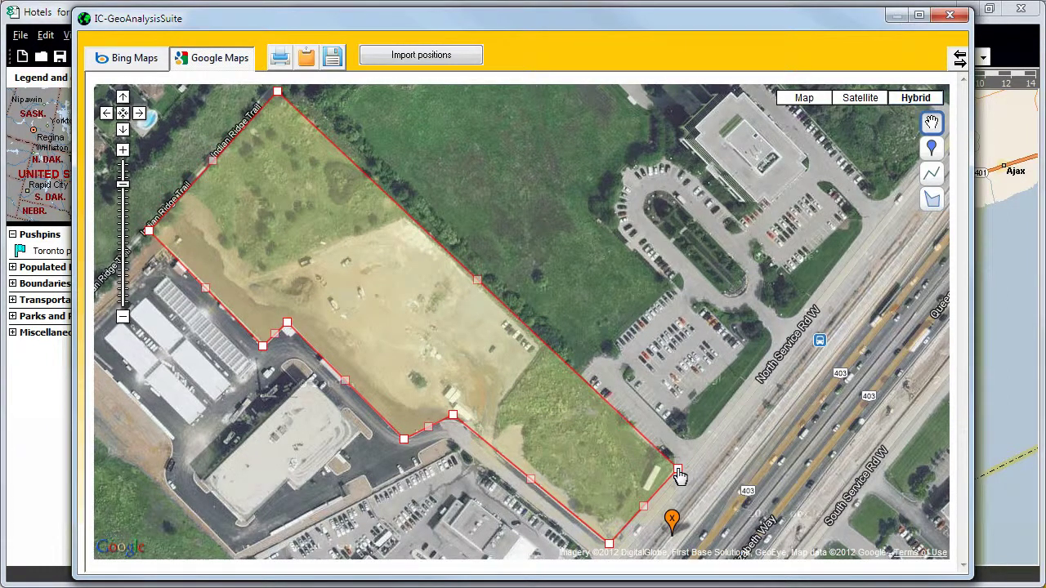
Step: Rename the polygon from 'Polygone 1' to 'For Sale'
left_click(444, 316)
key("ctrl+a")
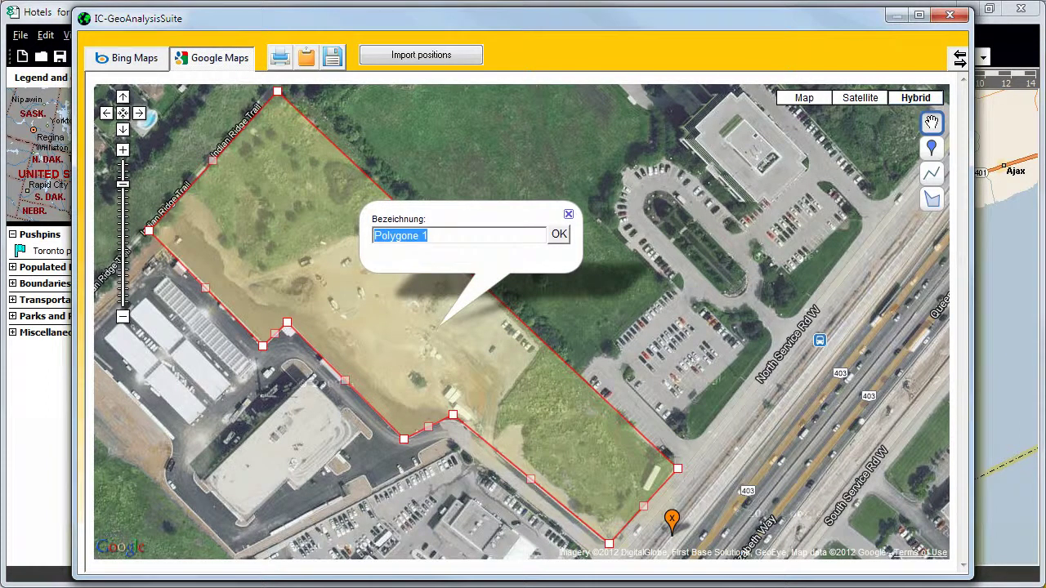
type("For Sale")
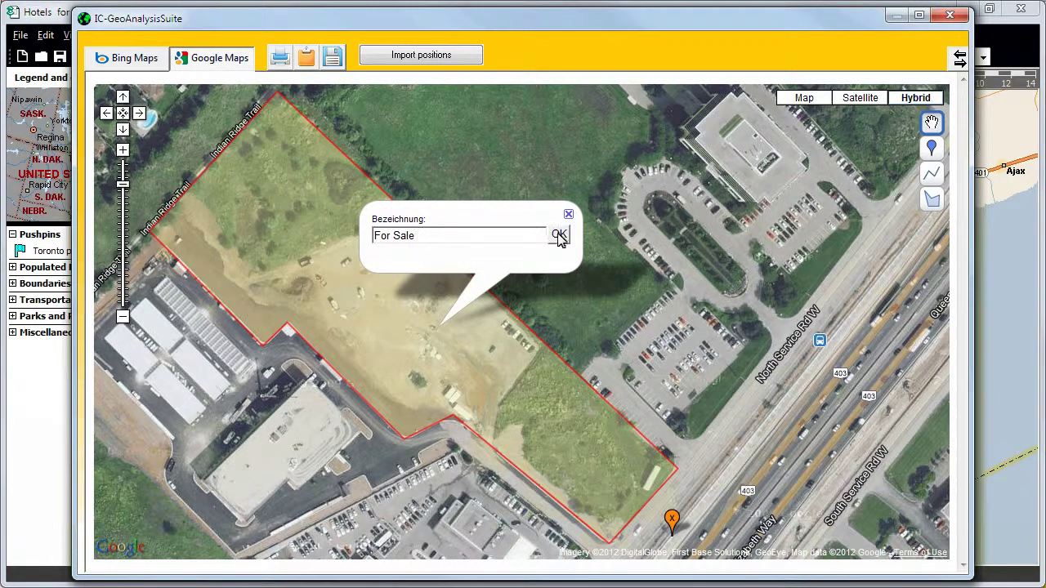
left_click(559, 235)
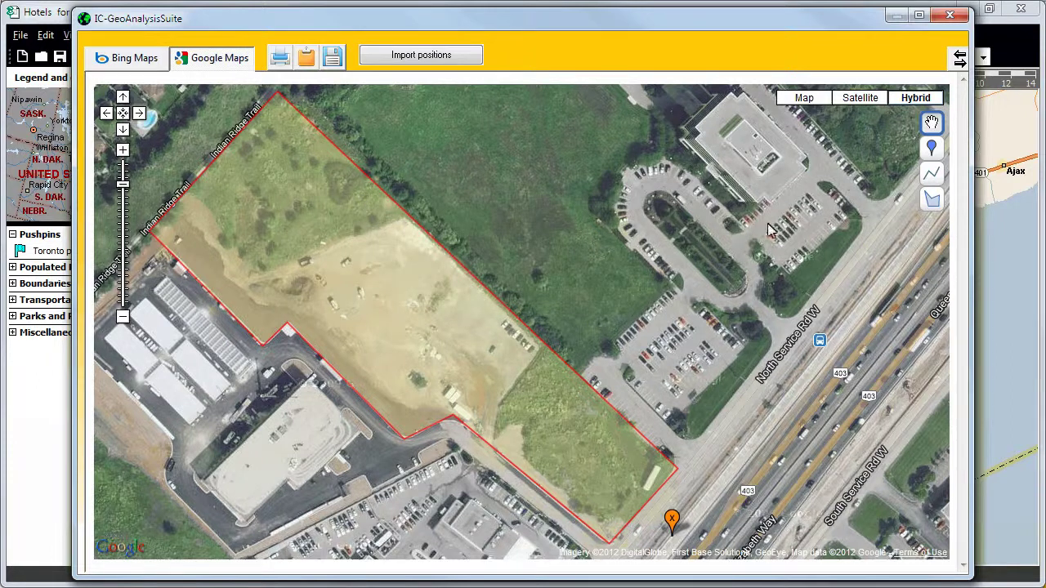
left_click(932, 147)
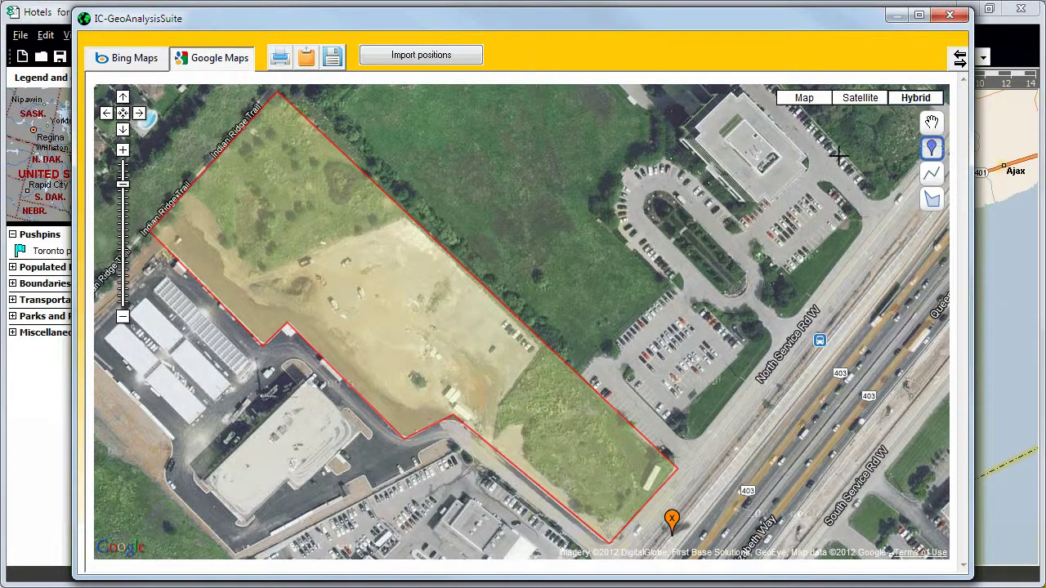
Step: Mark the parking lot with a pushpin named 'Parking' and send the drawn positions to MapPoint
left_click(702, 333)
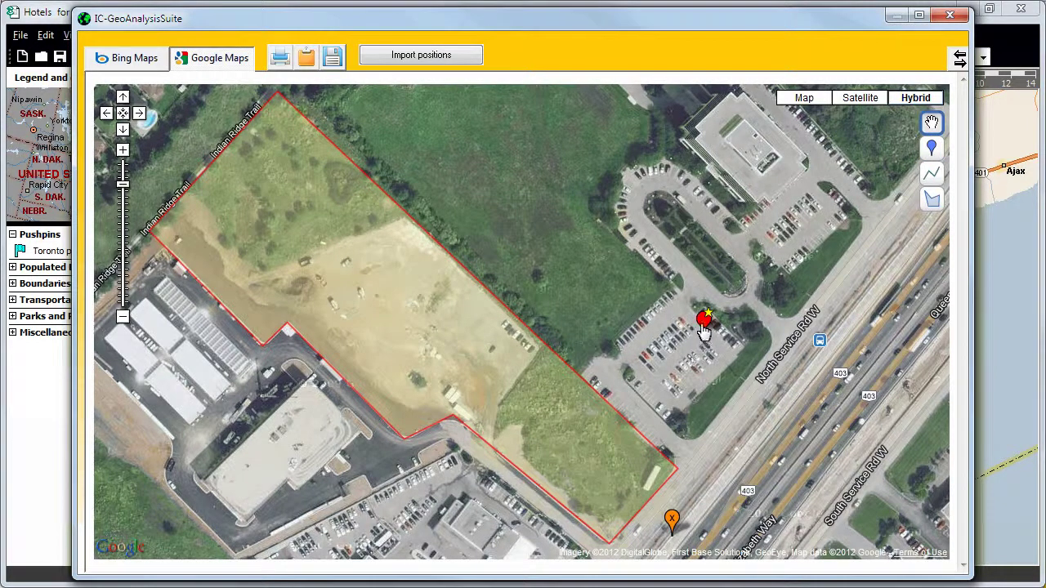
left_click(702, 327)
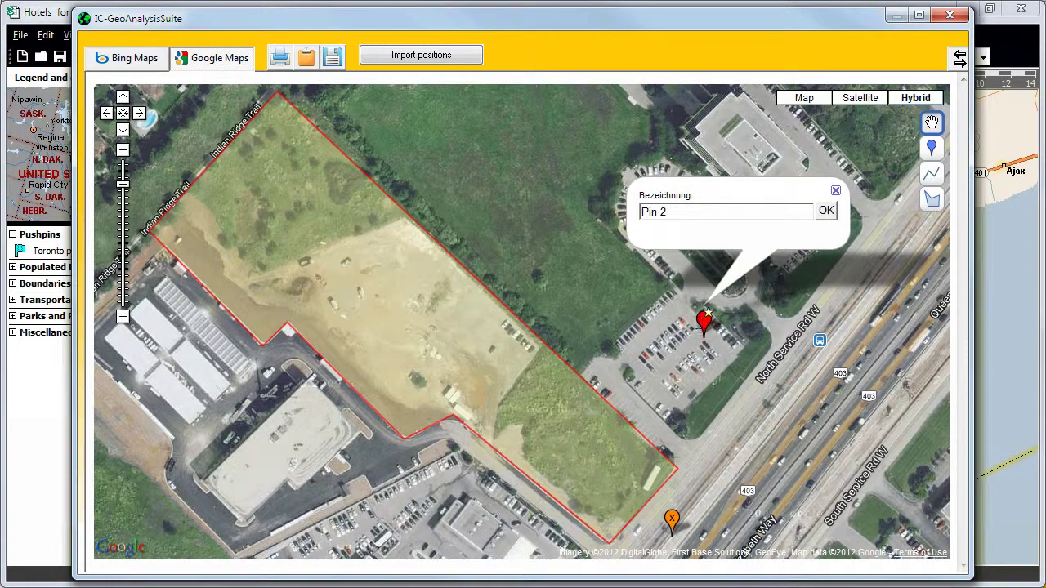
key("ctrl+a")
type("Parking")
left_click(826, 212)
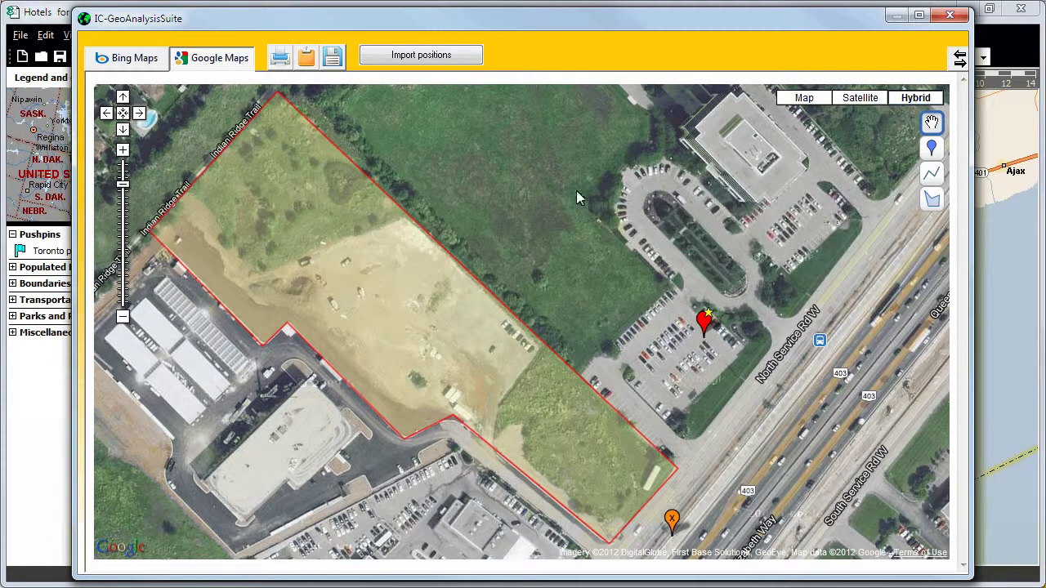
left_click(421, 54)
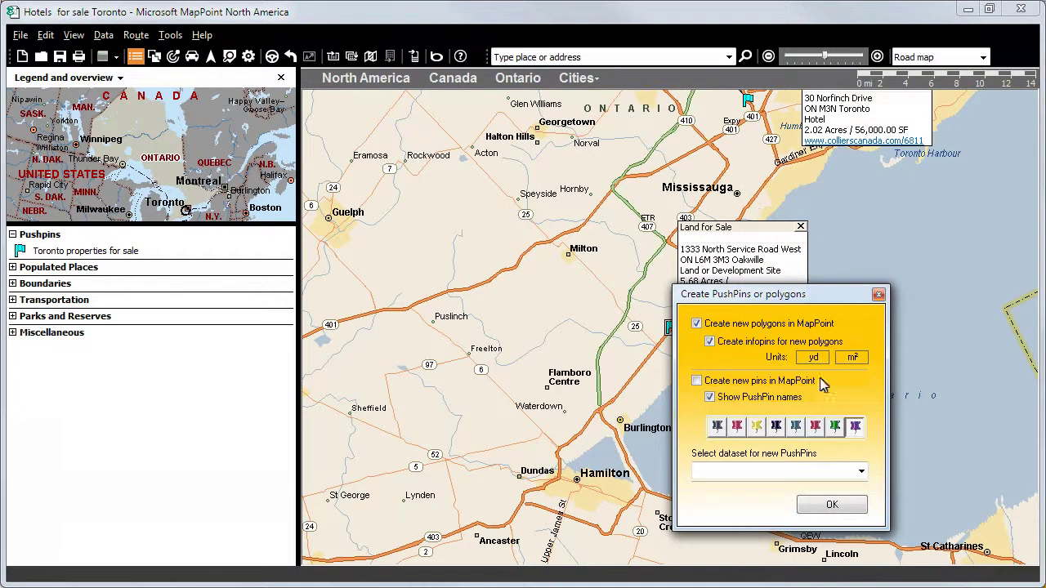
Step: Create the For Sale polygon in MapPoint, zoom to Oakville, and copy its perimeter and area details
left_click(831, 505)
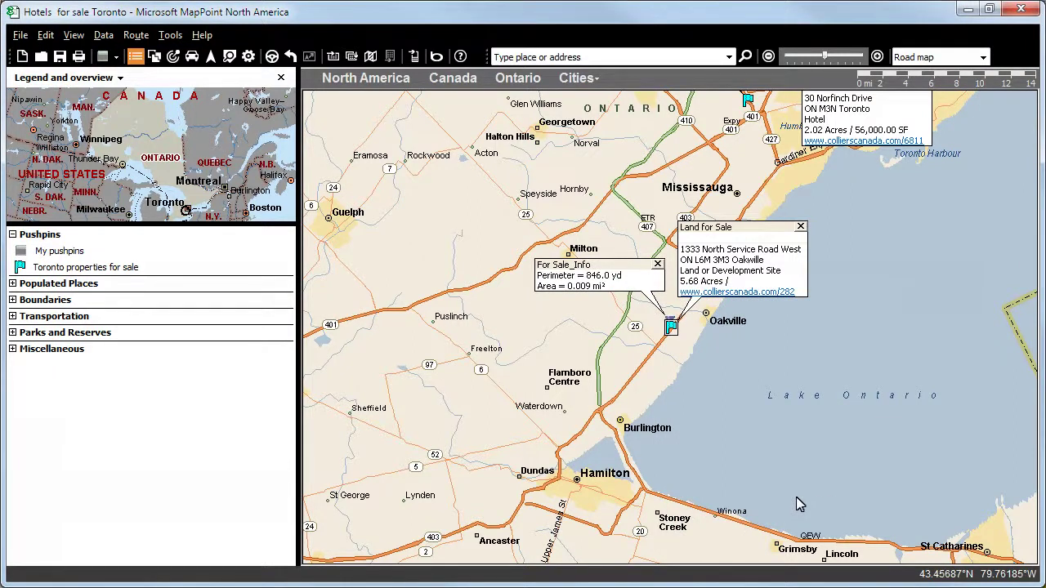
left_click_drag(644, 306, 700, 357)
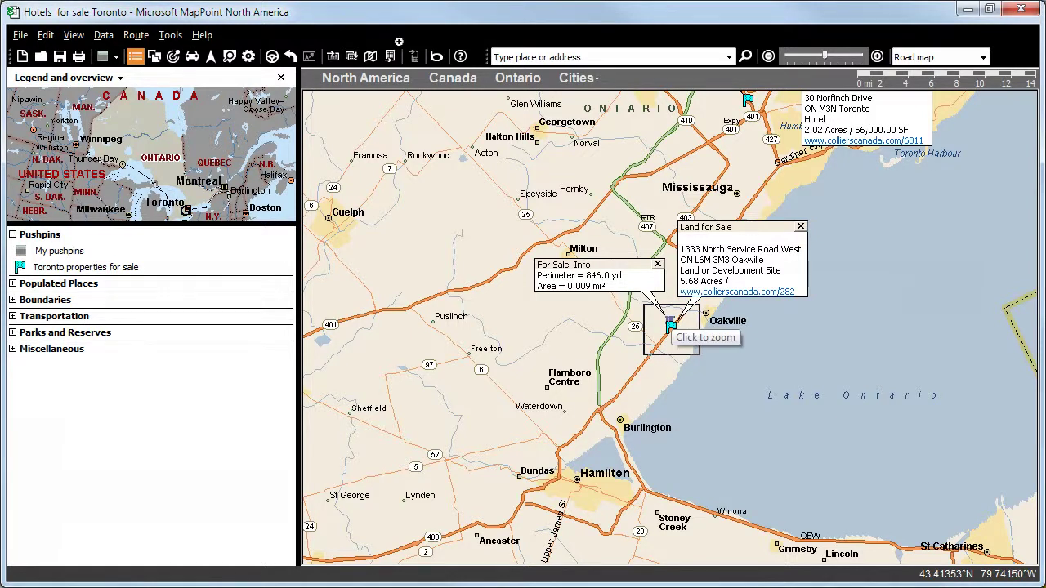
left_click(690, 346)
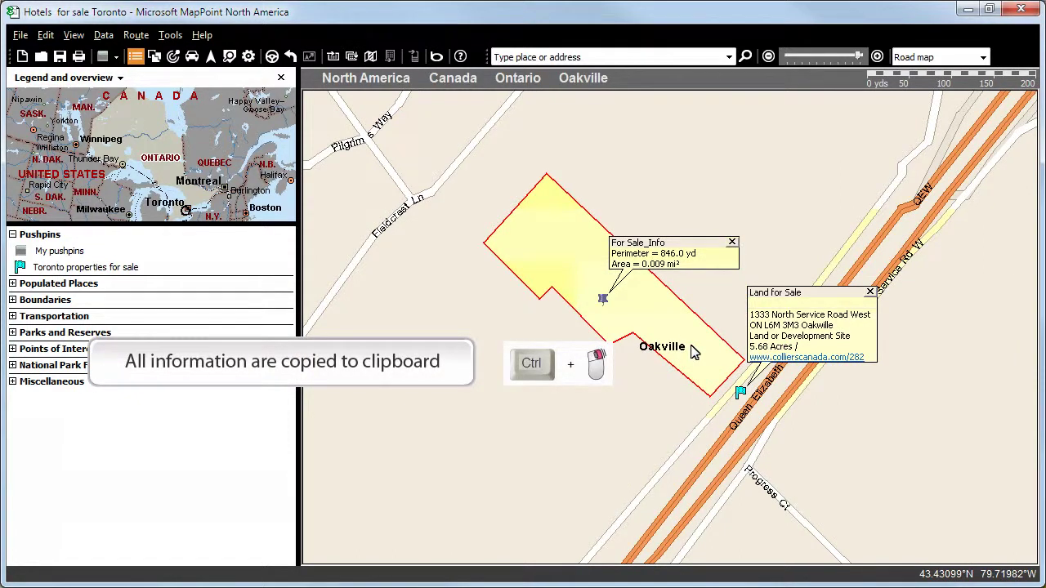
left_click(675, 300, "ctrl")
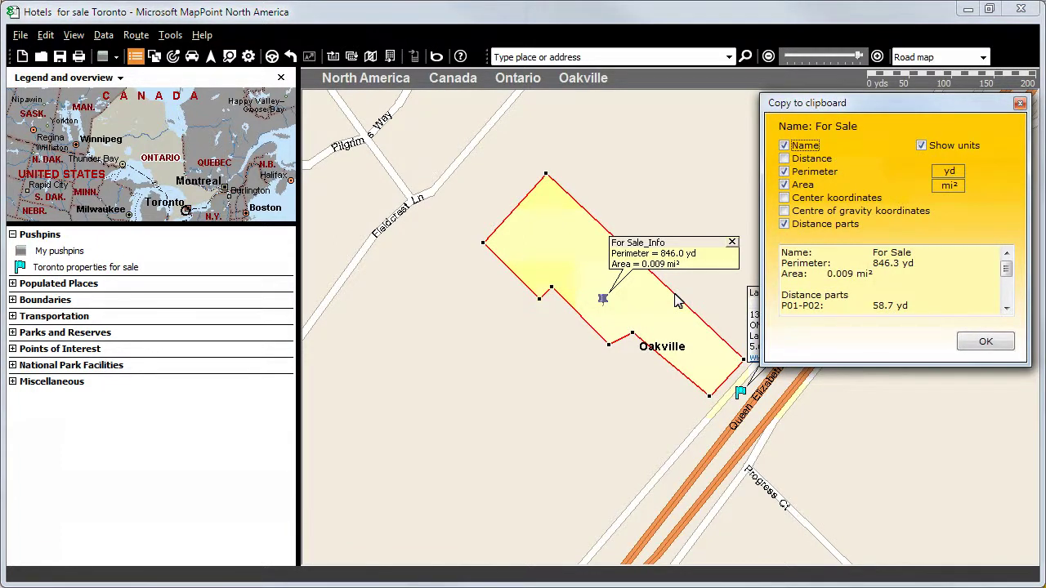
mouse_move(1006, 275)
left_mouse_down()
mouse_move(1007, 309)
mouse_move(1006, 270)
left_mouse_up()
left_click(982, 343)
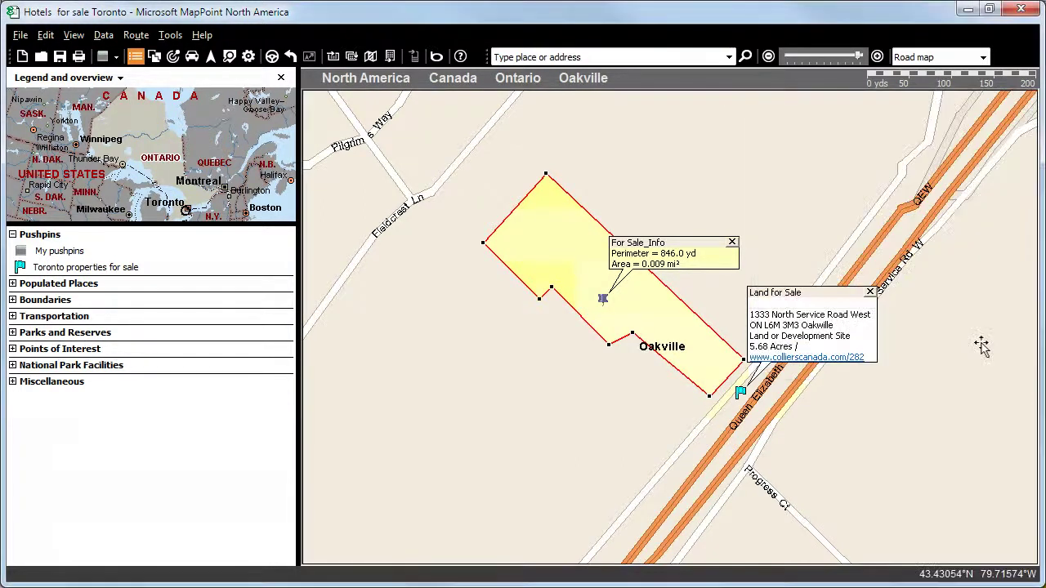
Step: Show only the For Sale parcel on the hybrid aerial map, excluding Toronto properties, zoomed in two levels
left_click(631, 335, "ctrl")
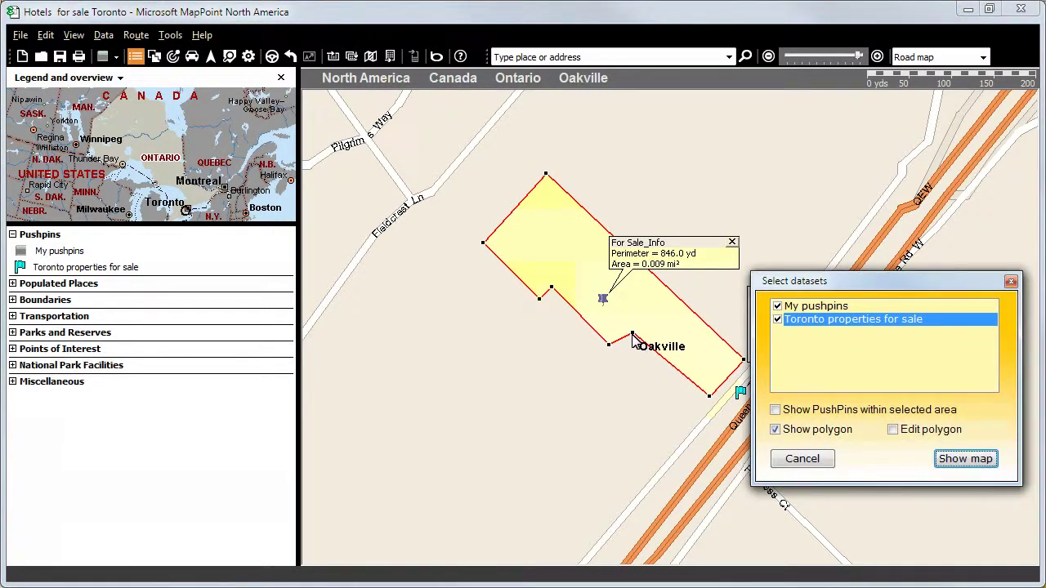
left_click(777, 319)
left_click(965, 459)
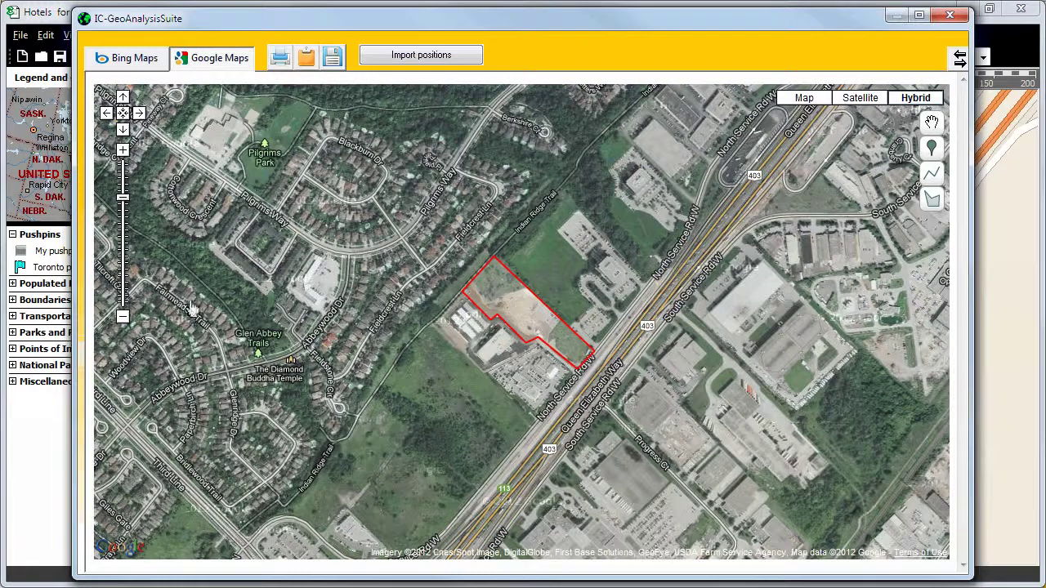
left_click(123, 150)
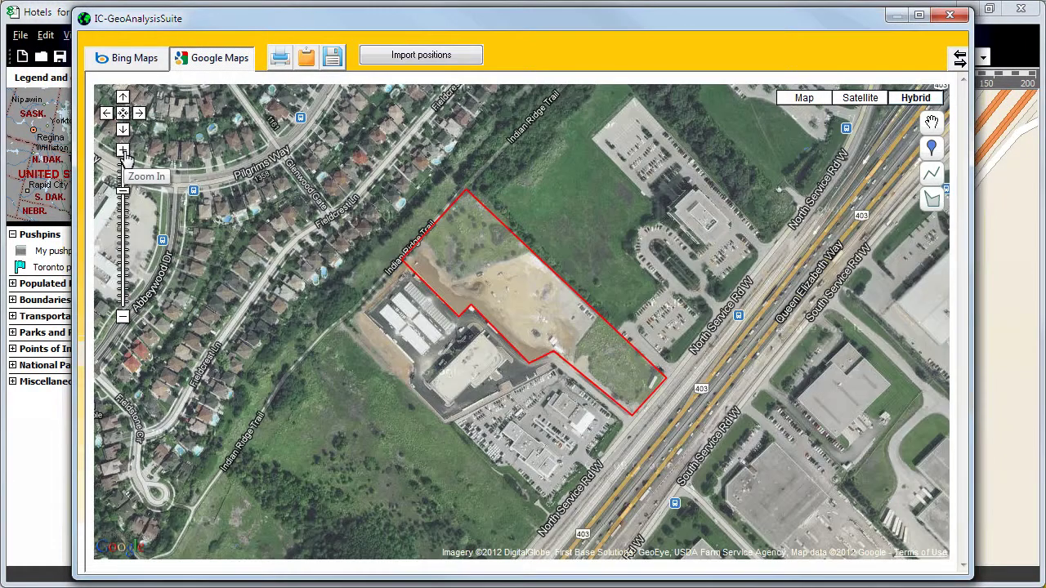
left_click(123, 150)
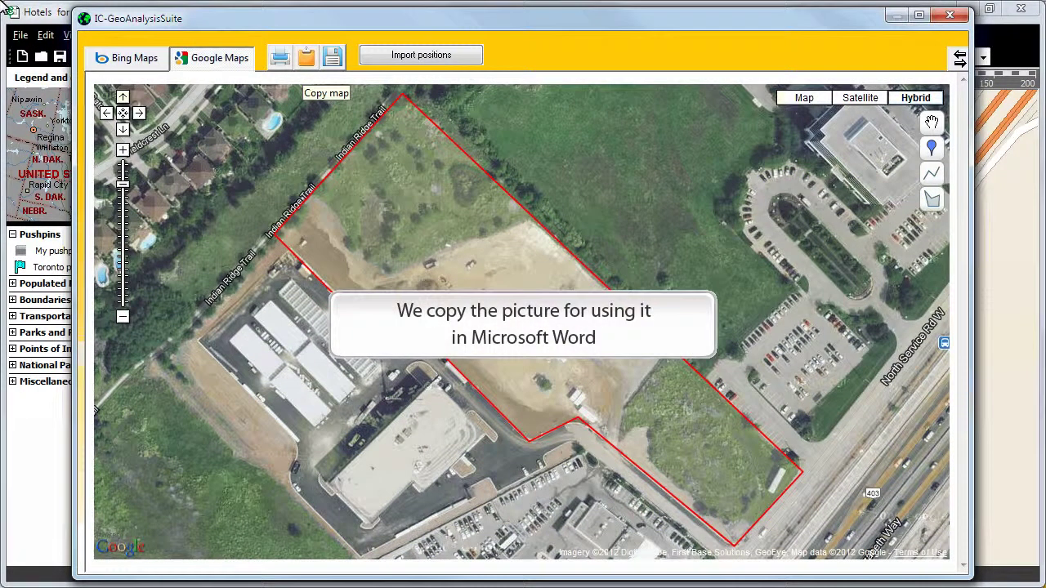
Step: Copy the aerial map of the red-outlined parcel and paste it into Document2
left_click(306, 59)
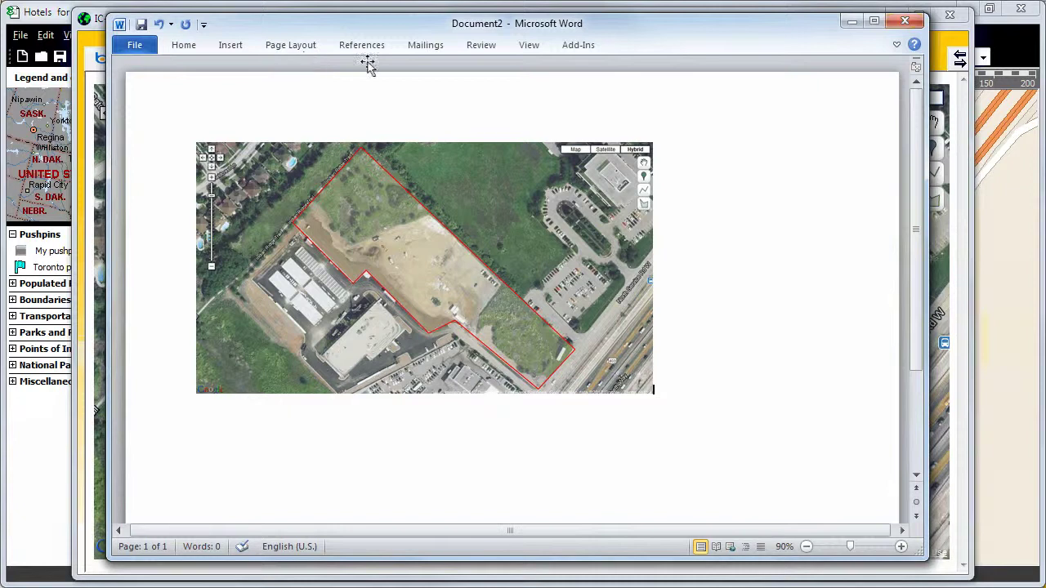
left_click(584, 319)
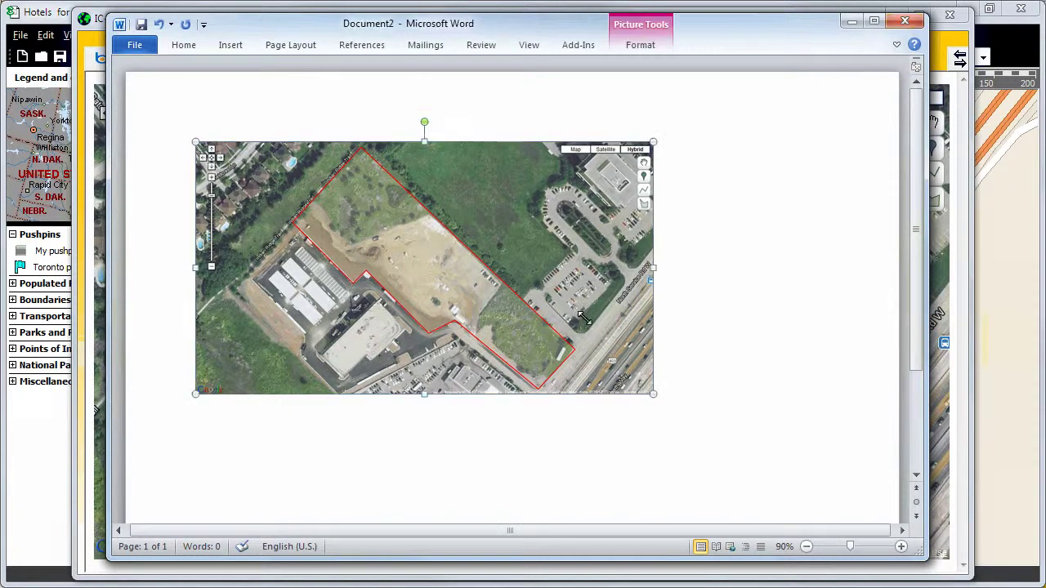